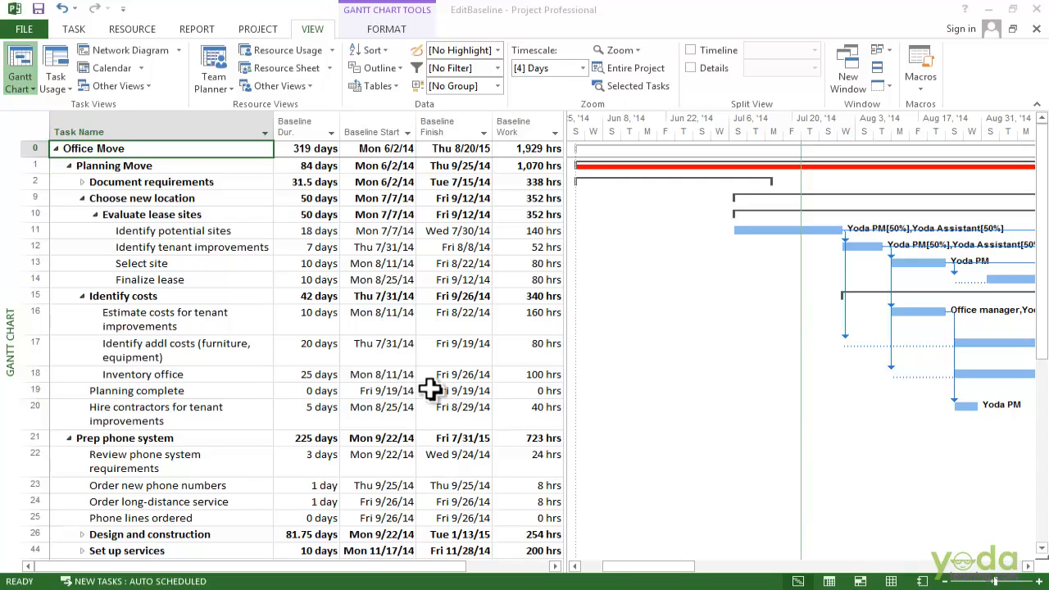
# Re-save the baseline for the entire Office Move project, confirming the overwrite of the old baseline.
pyautogui.click(257, 29)
pyautogui.click(444, 74)
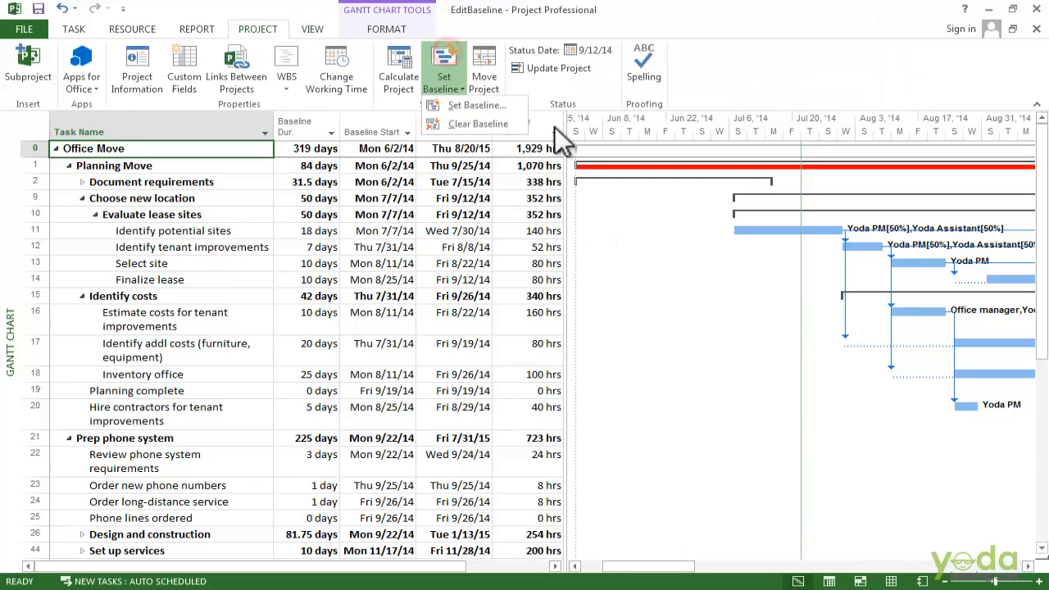
pyautogui.click(498, 105)
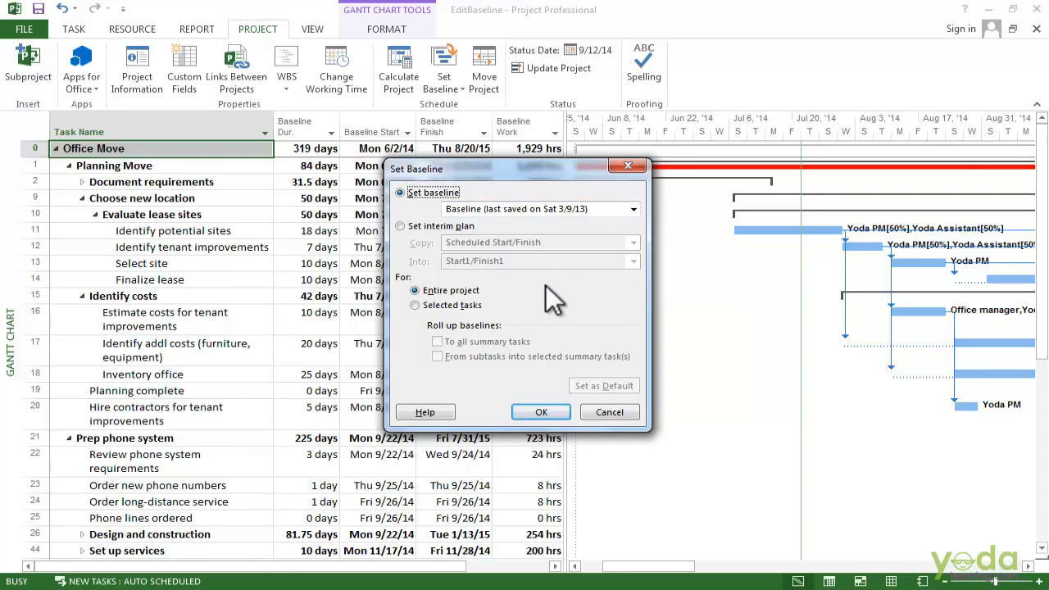
pyautogui.click(554, 410)
pyautogui.click(500, 348)
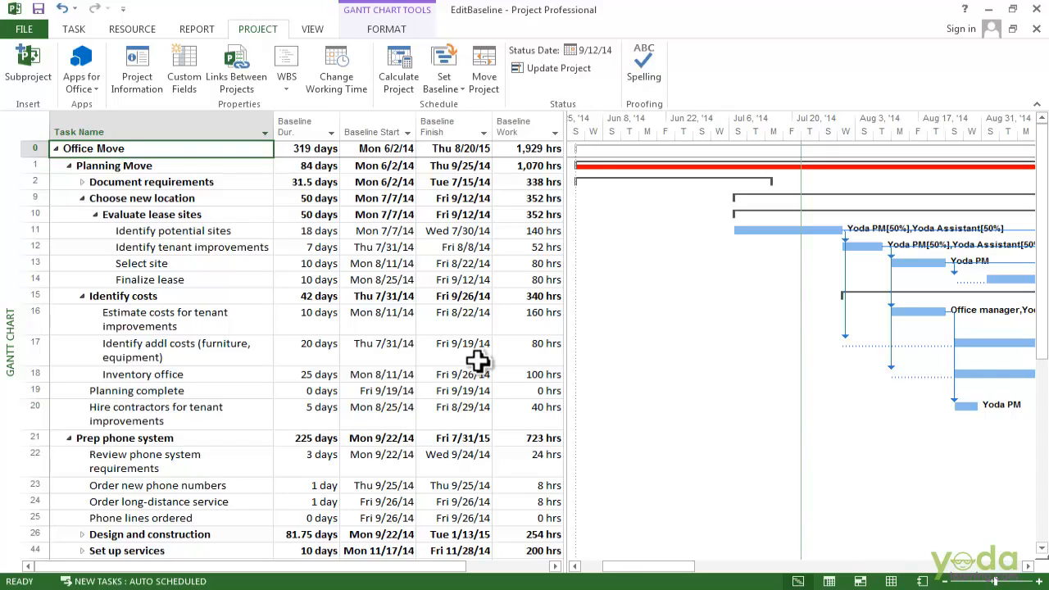
# Reopen Set Baseline and switch the scope to Selected tasks.
pyautogui.click(436, 88)
pyautogui.click(471, 107)
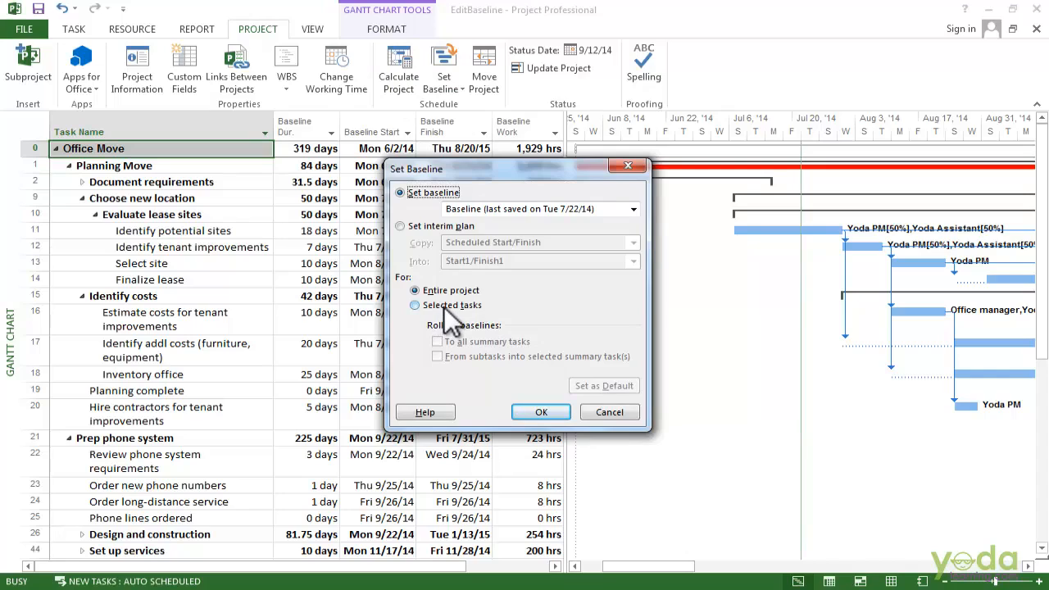
pyautogui.click(449, 304)
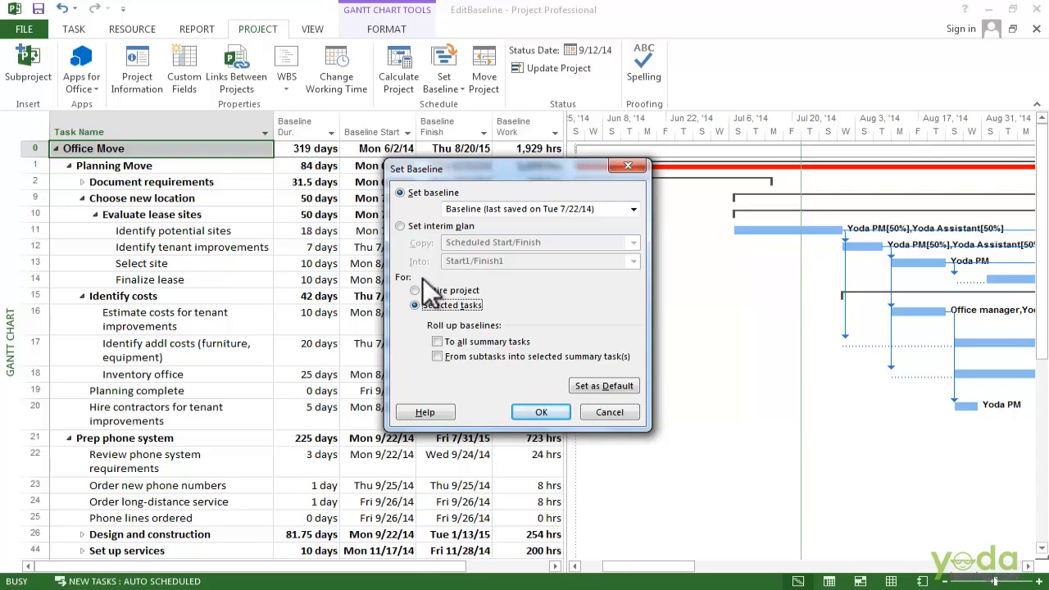
# Set roll-up to From subtasks into selected summary tasks only, then close Set Baseline unsaved.
pyautogui.click(476, 343)
pyautogui.click(469, 355)
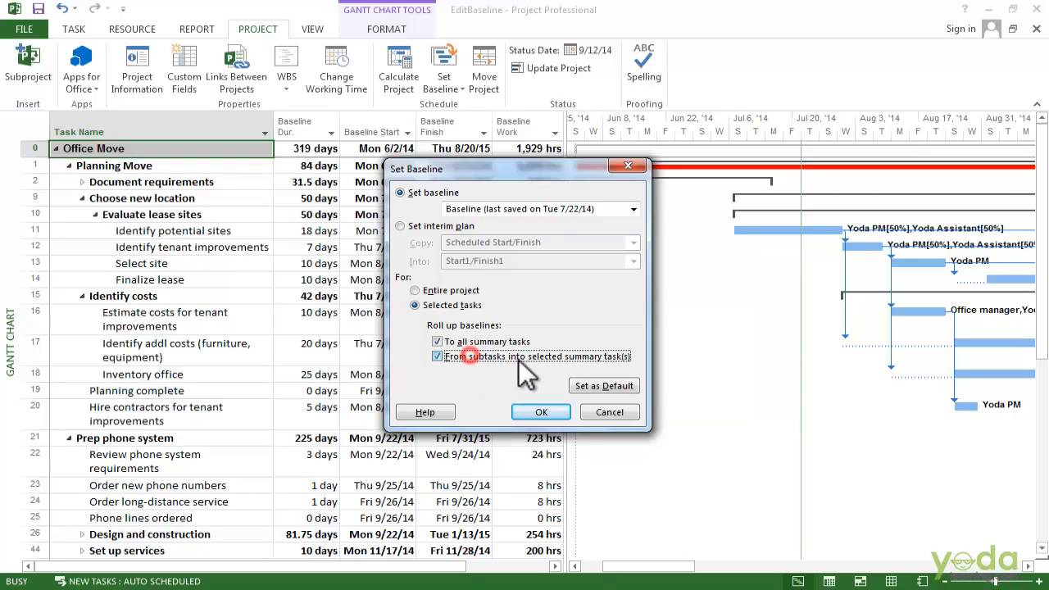
pyautogui.click(474, 344)
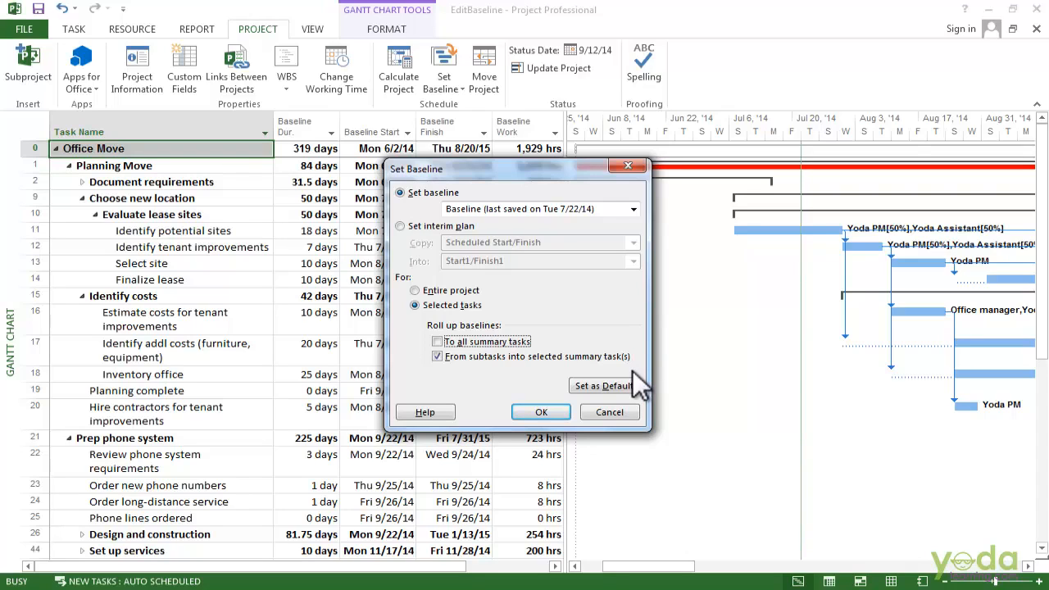
pyautogui.click(628, 166)
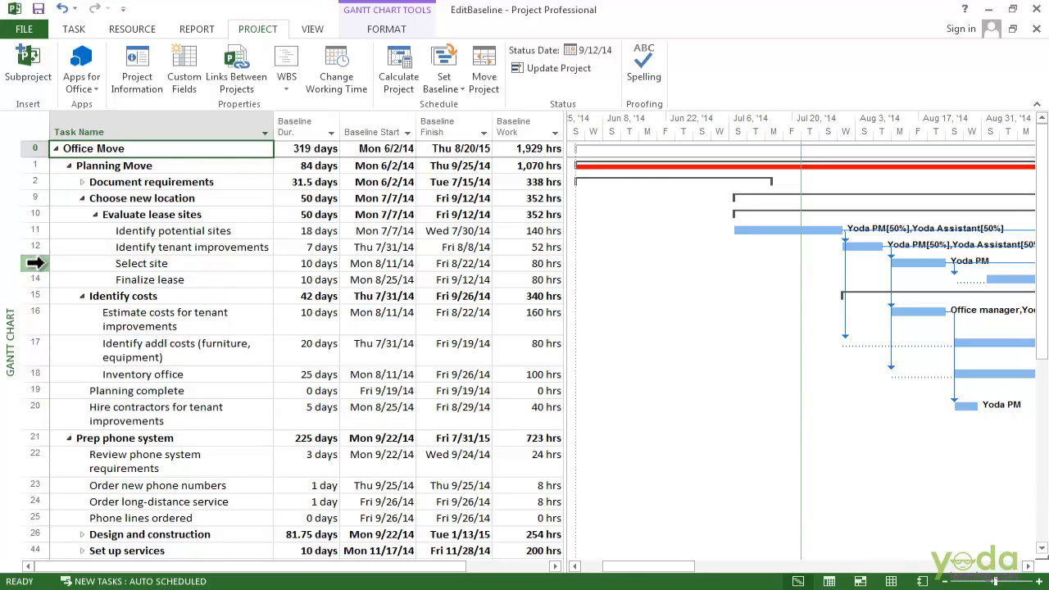
# Insert a new task named 'Eval lease terms' directly above Select site.
pyautogui.click(35, 263)
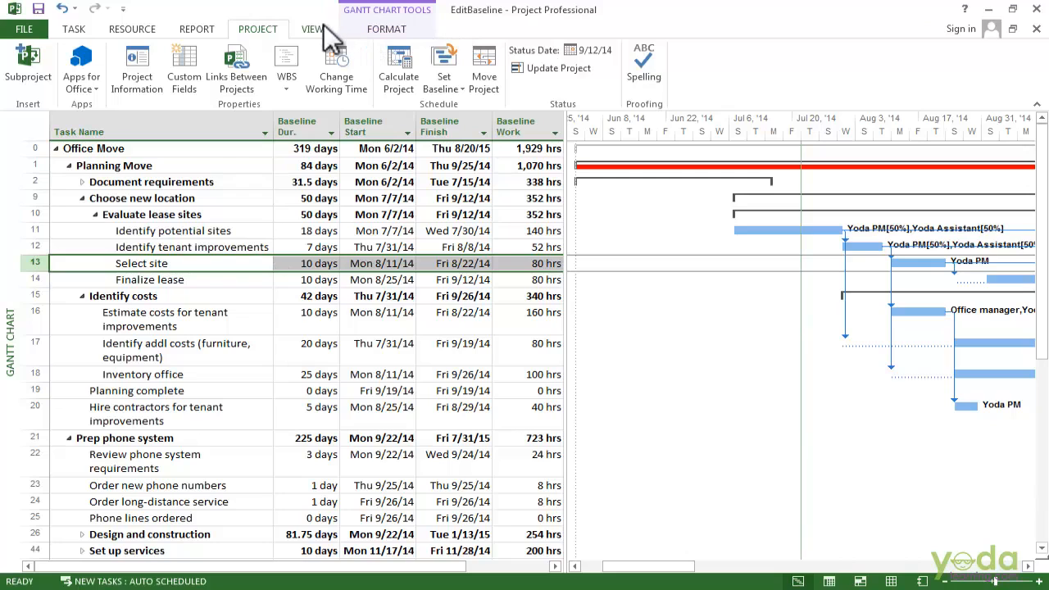
pyautogui.click(74, 28)
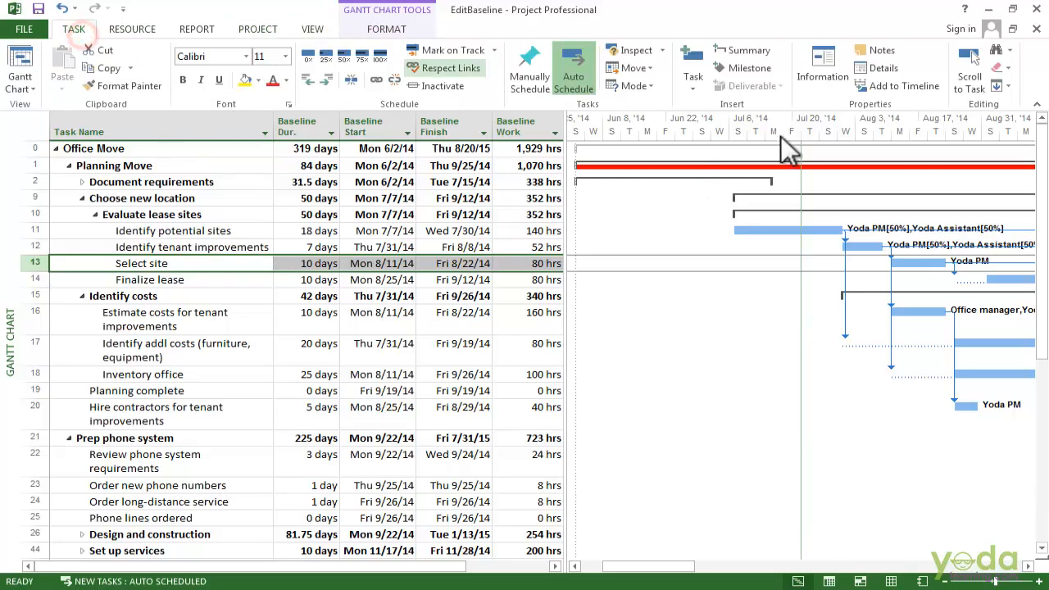
pyautogui.click(695, 59)
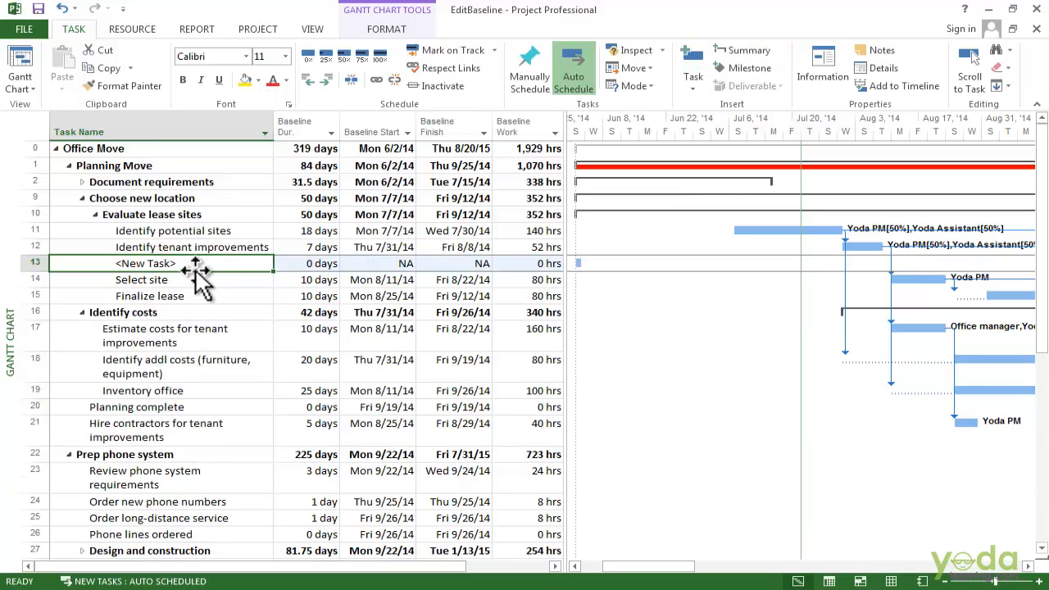
pyautogui.write('va')
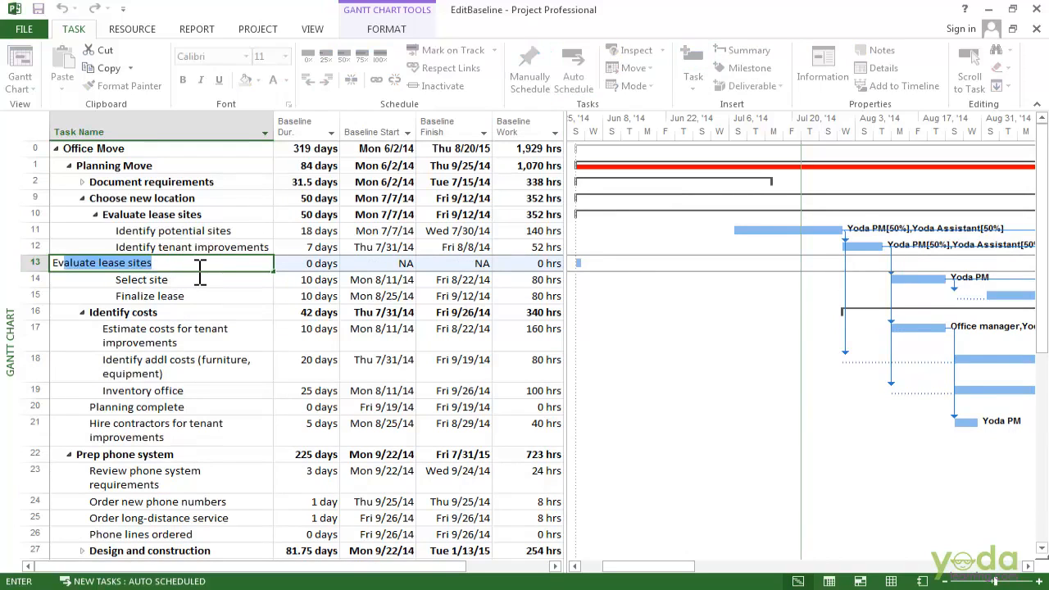
pyautogui.press('BackSpace')
pyautogui.write('l lease ')
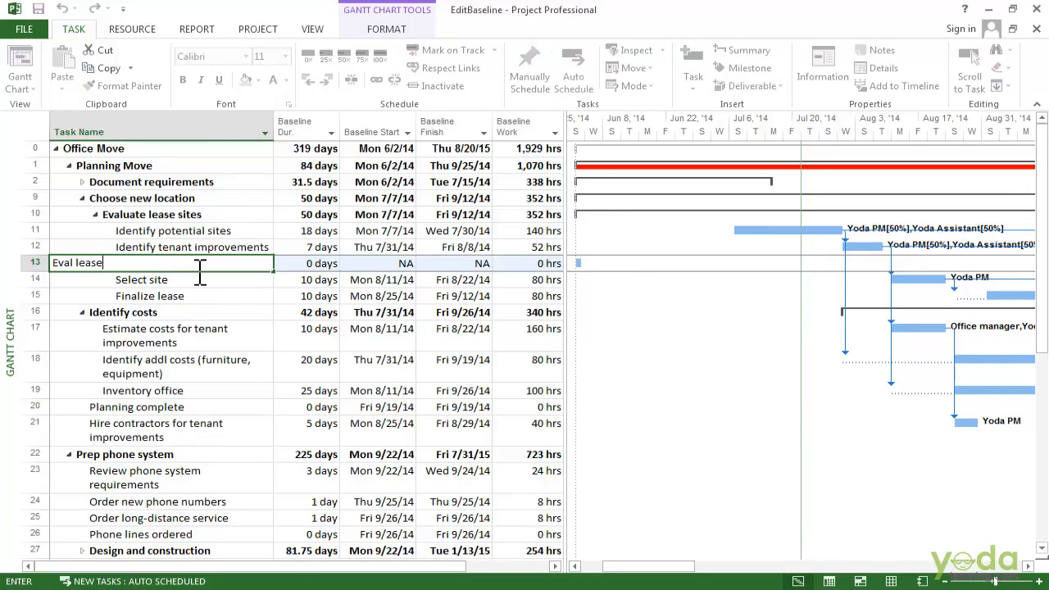
pyautogui.write('terms')
pyautogui.press('Return')
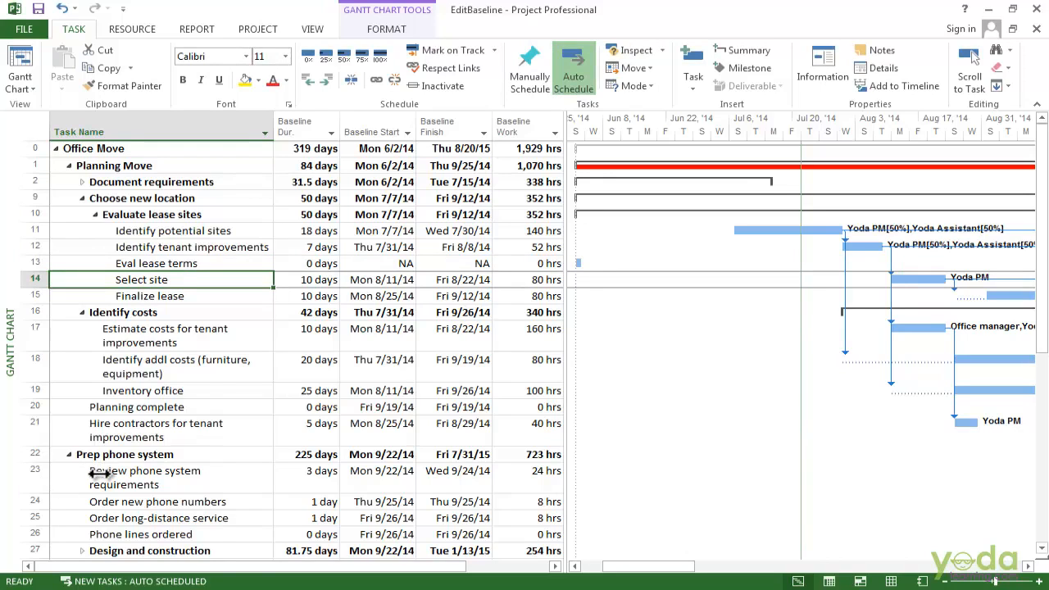
pyautogui.click(298, 273)
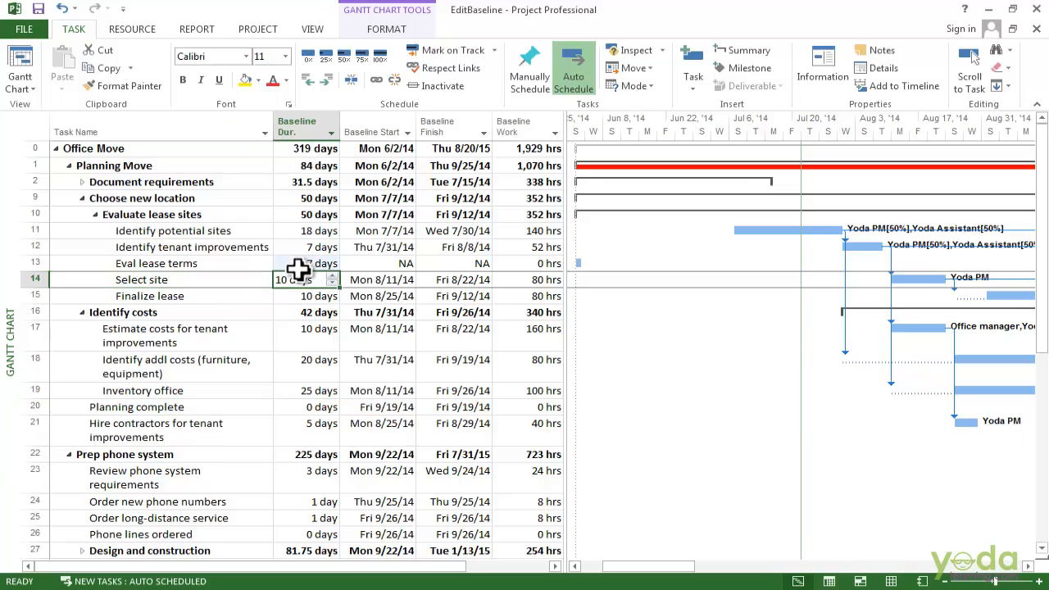
pyautogui.click(180, 264)
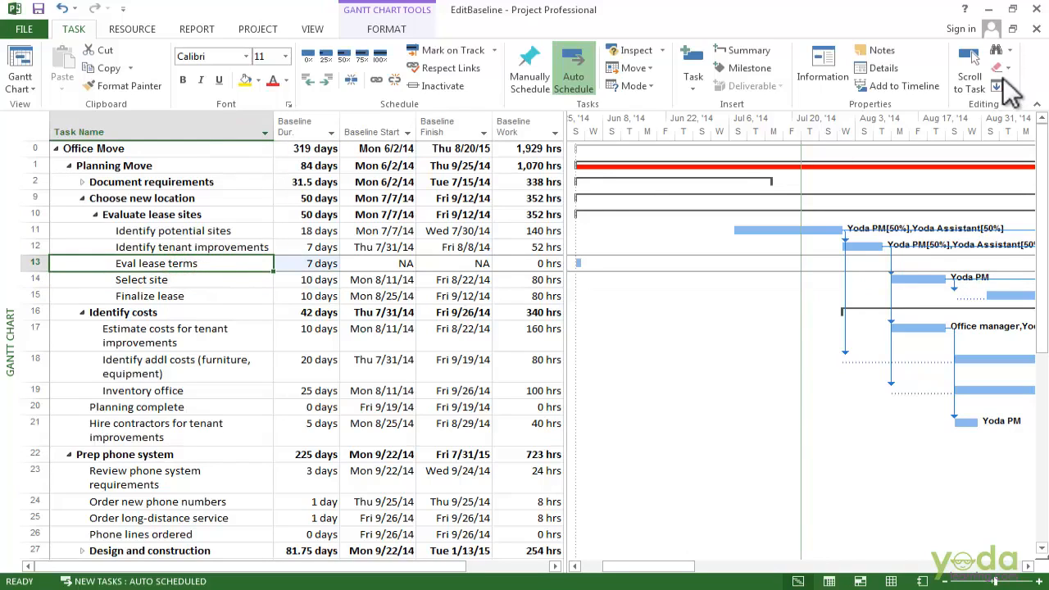
# Show the Details pane and assign Office manager as the resource for Eval lease terms.
pyautogui.click(312, 28)
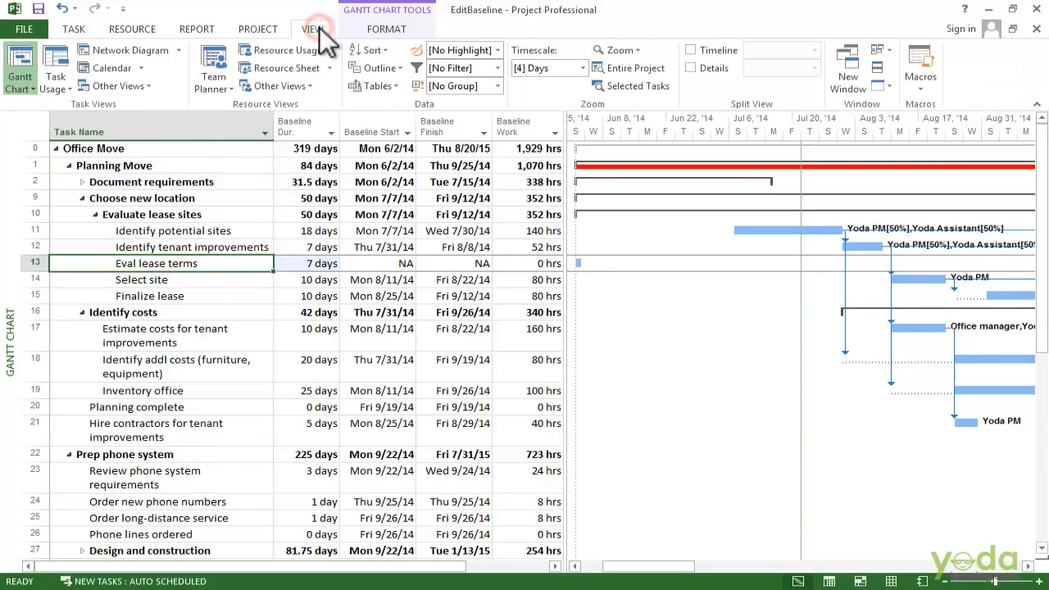
pyautogui.click(710, 67)
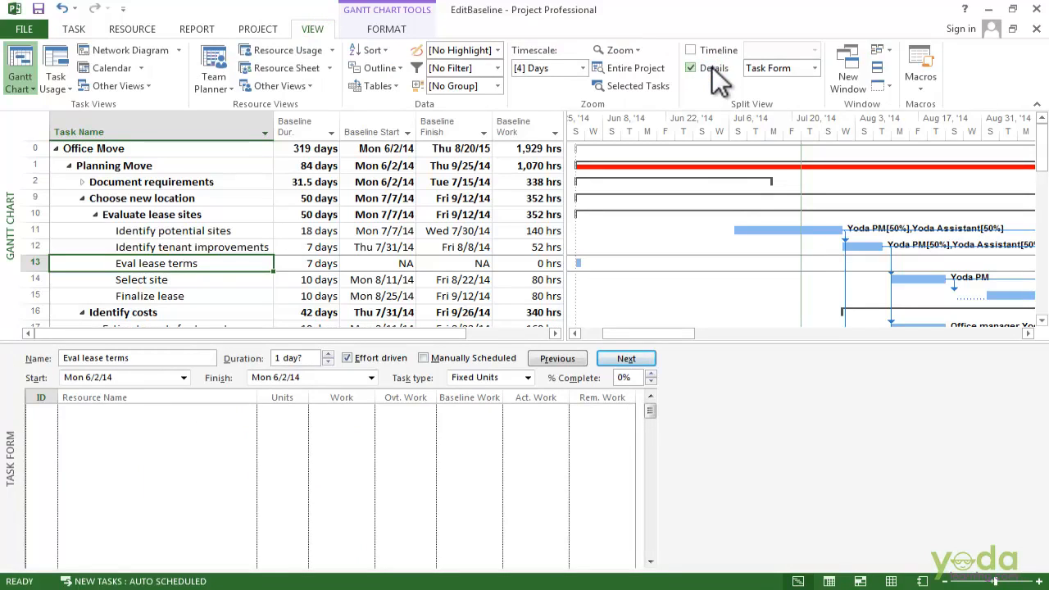
pyautogui.click(211, 414)
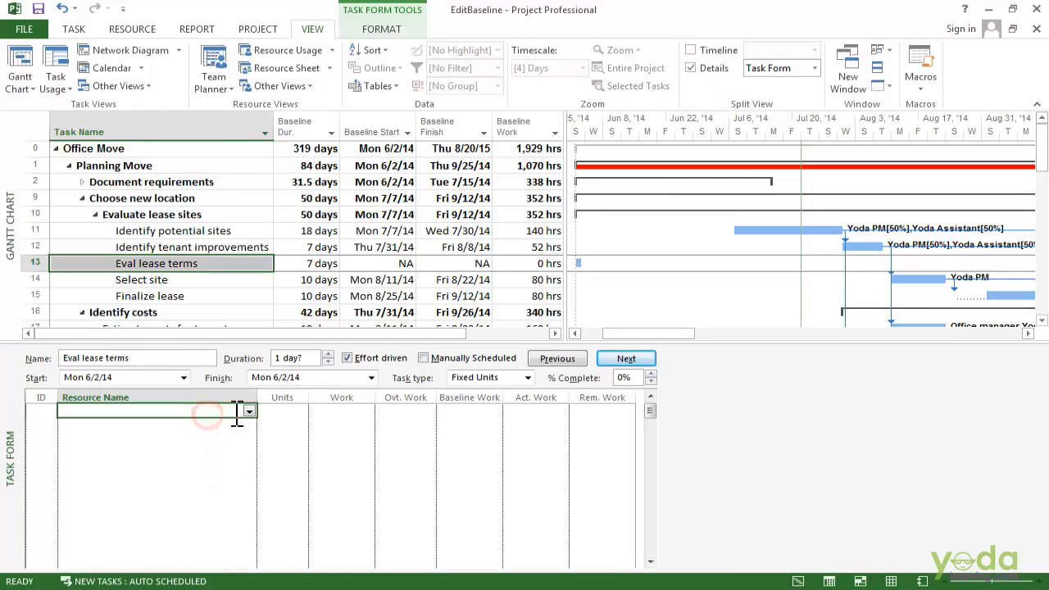
pyautogui.click(248, 411)
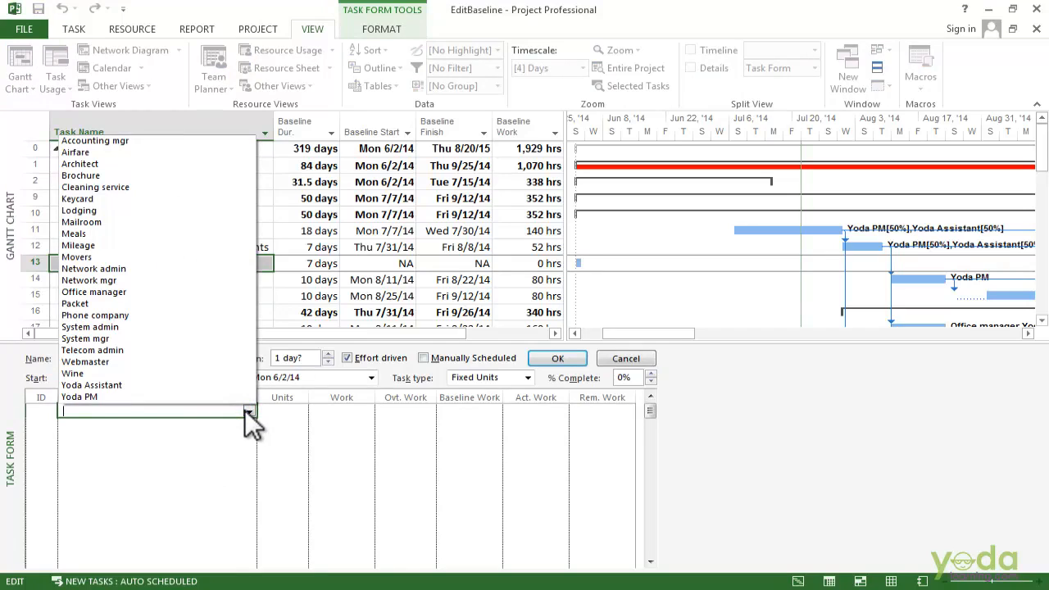
pyautogui.write('Office manager')
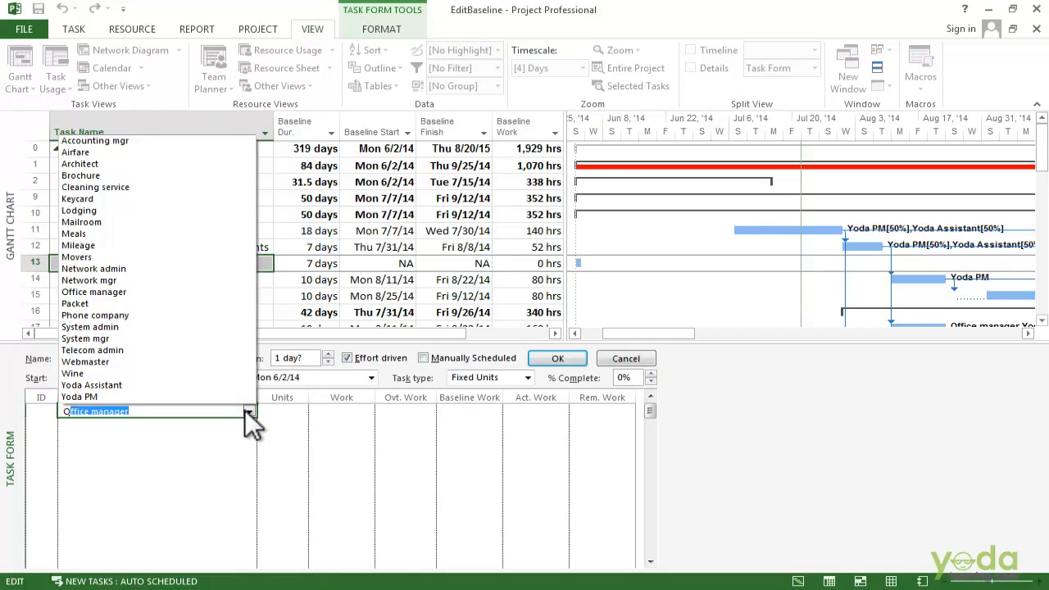
pyautogui.press('Return')
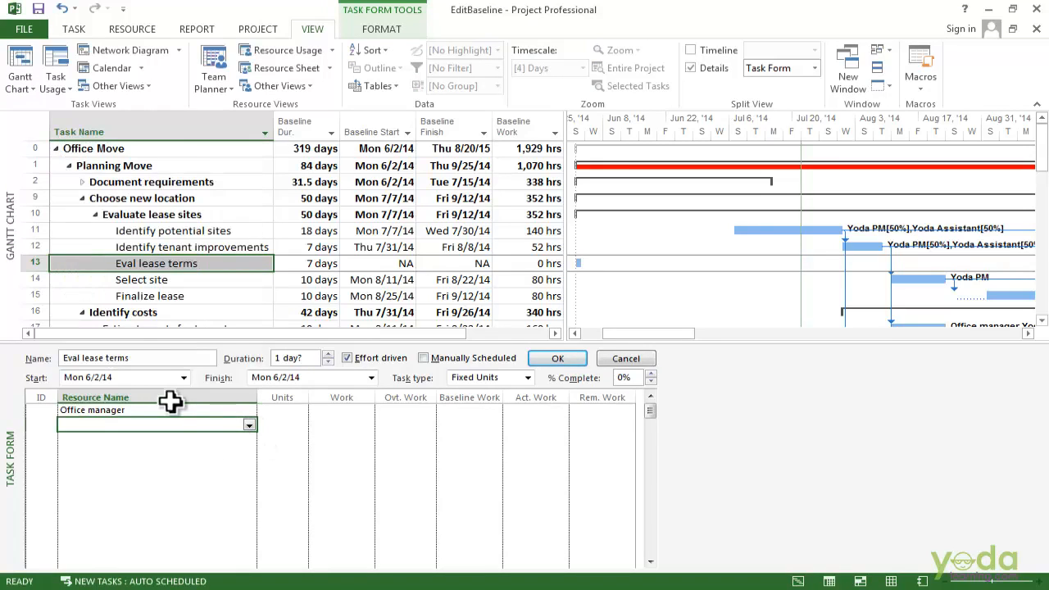
pyautogui.click(170, 412)
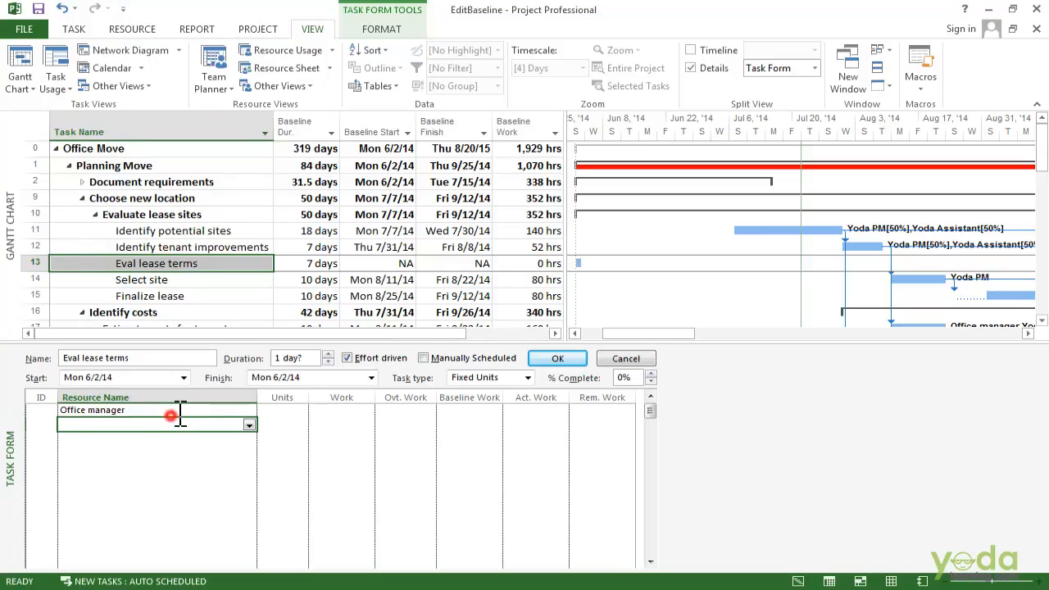
# Switch the lower details pane to the Task Details Form.
pyautogui.click(811, 70)
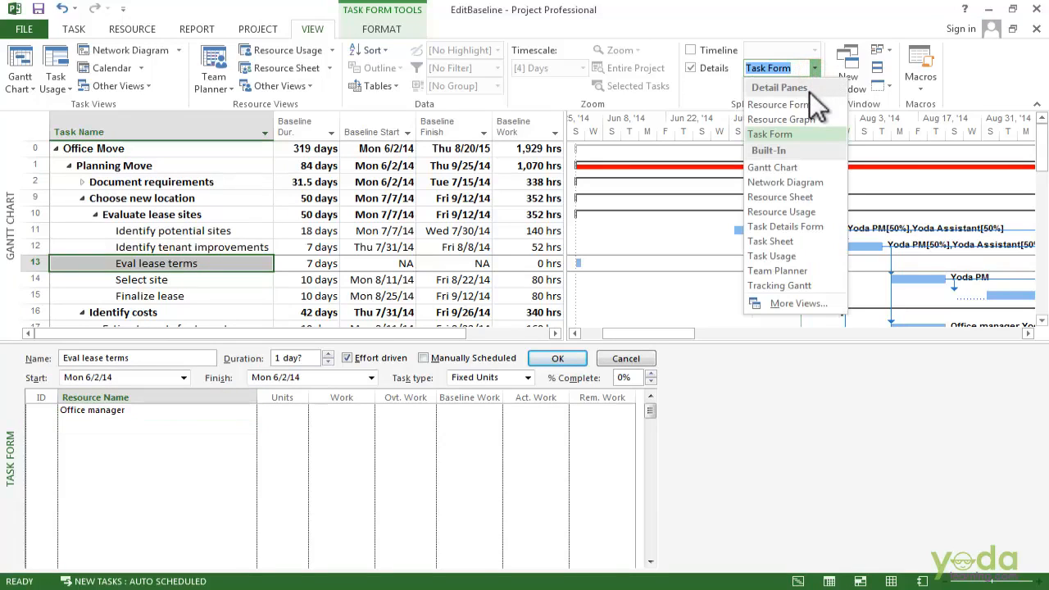
pyautogui.click(809, 227)
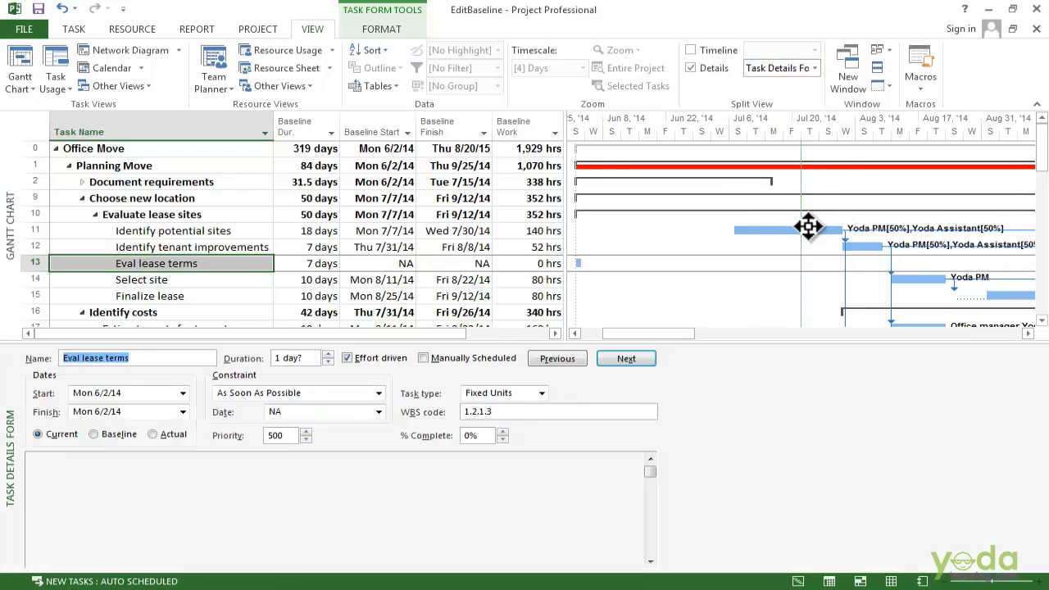
pyautogui.rightClick(399, 379)
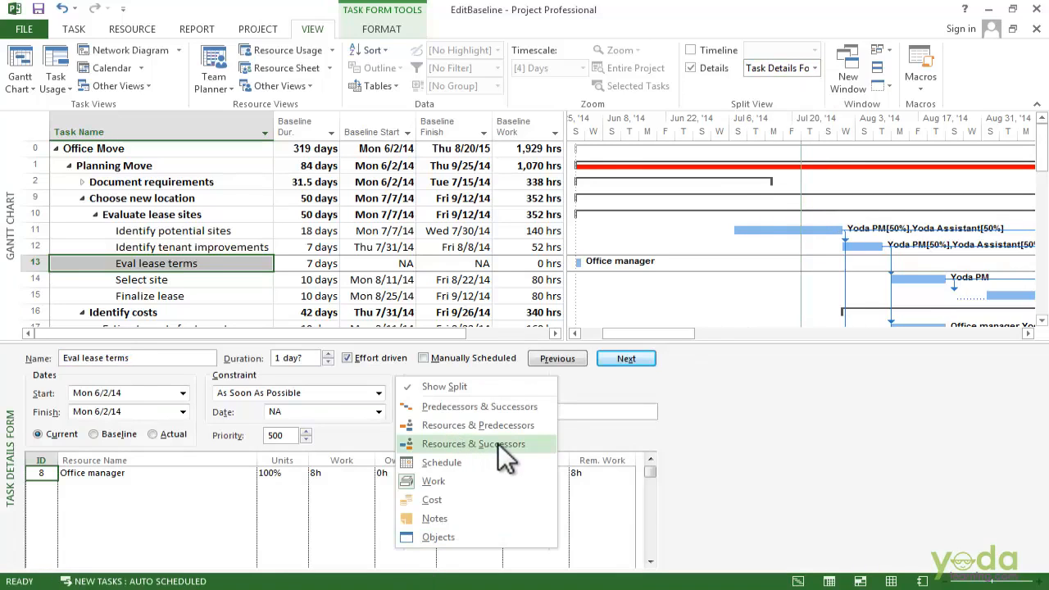
# Show Predecessors & Successors and make task 13 a successor of Identify potential sites.
pyautogui.click(495, 407)
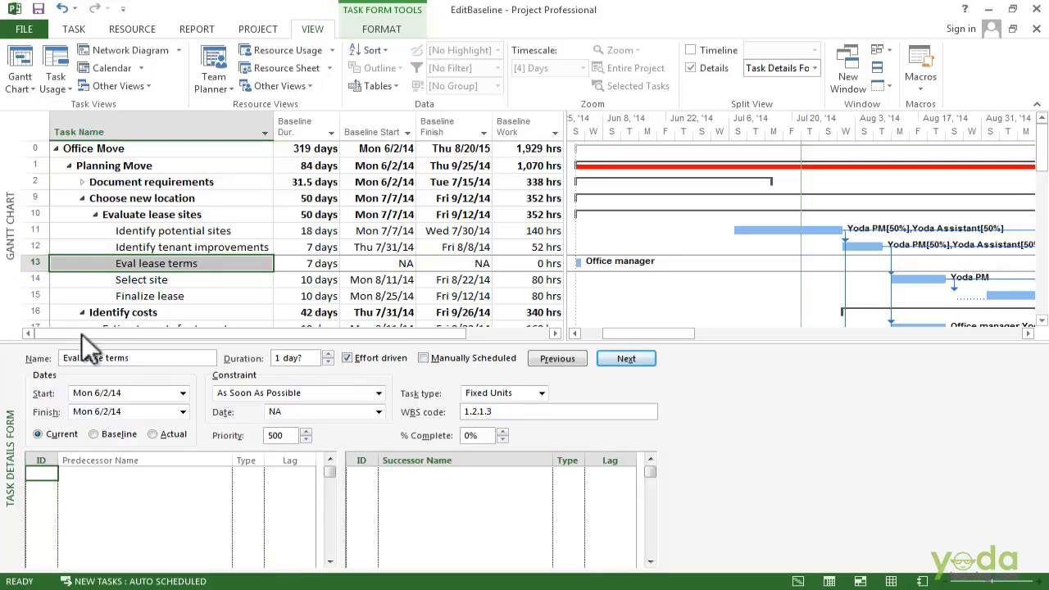
pyautogui.click(213, 232)
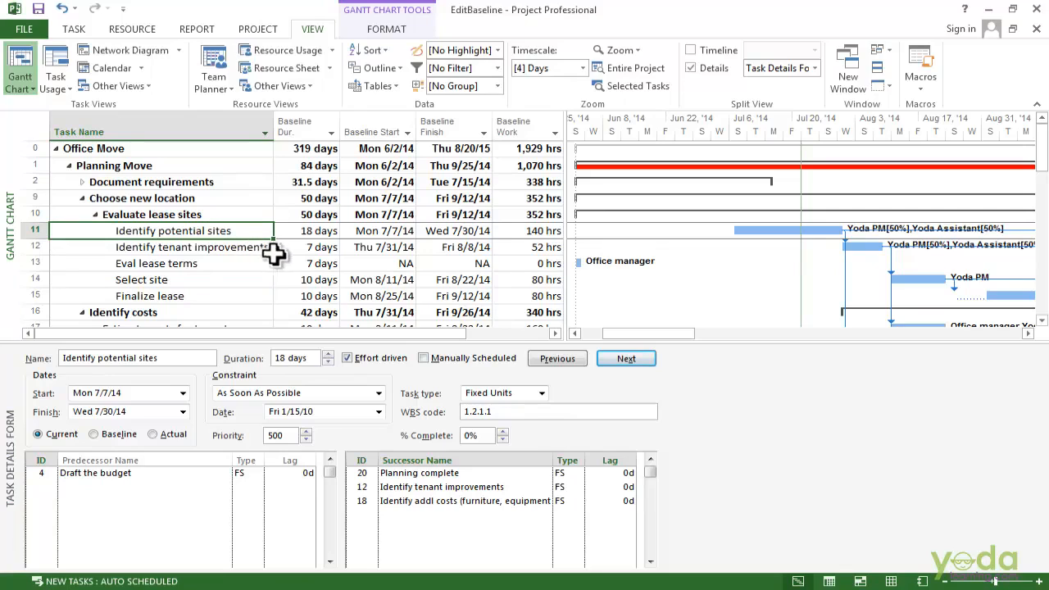
pyautogui.click(363, 514)
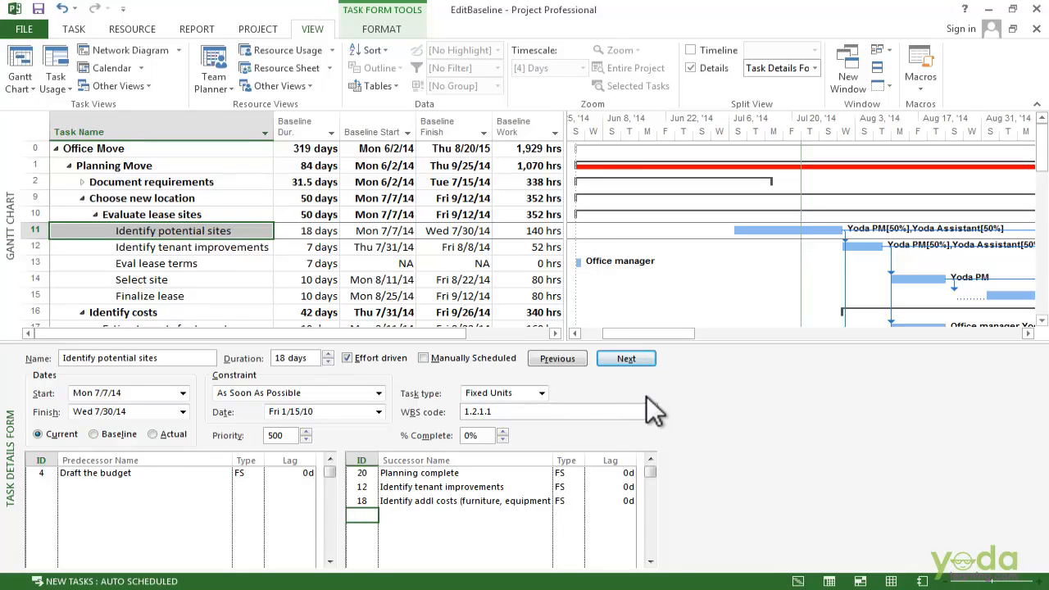
pyautogui.write('13')
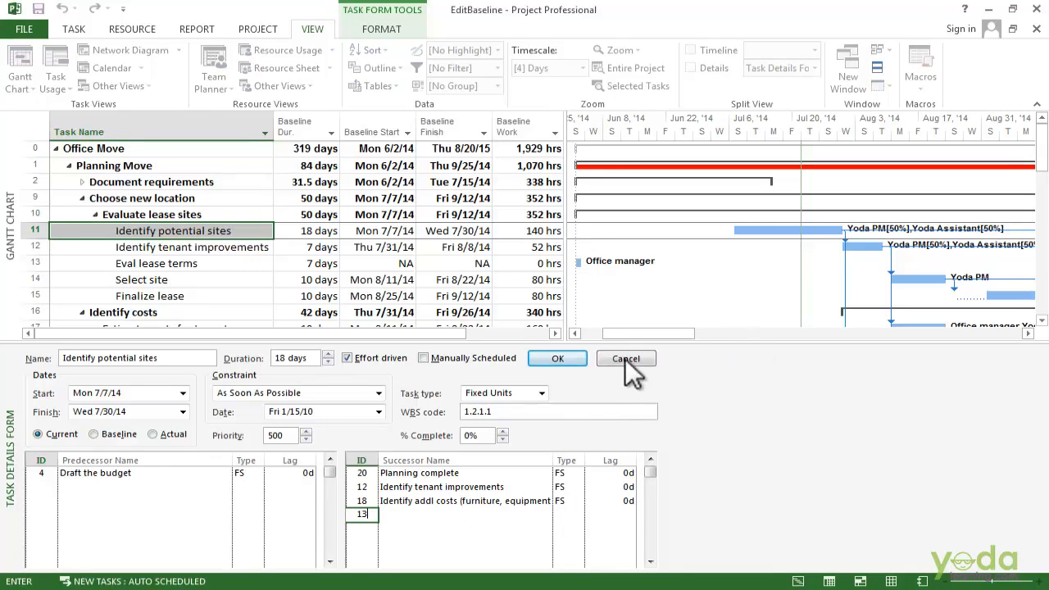
pyautogui.click(582, 360)
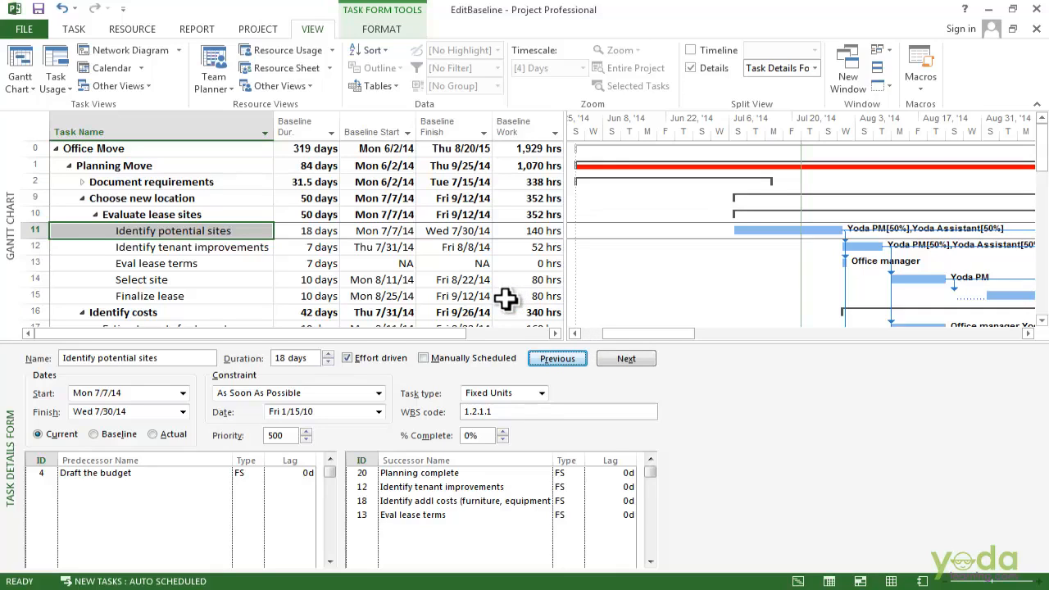
# For Eval lease terms, change the successor ID to 14, Select site.
pyautogui.click(155, 264)
pyautogui.click(377, 474)
pyautogui.write('11')
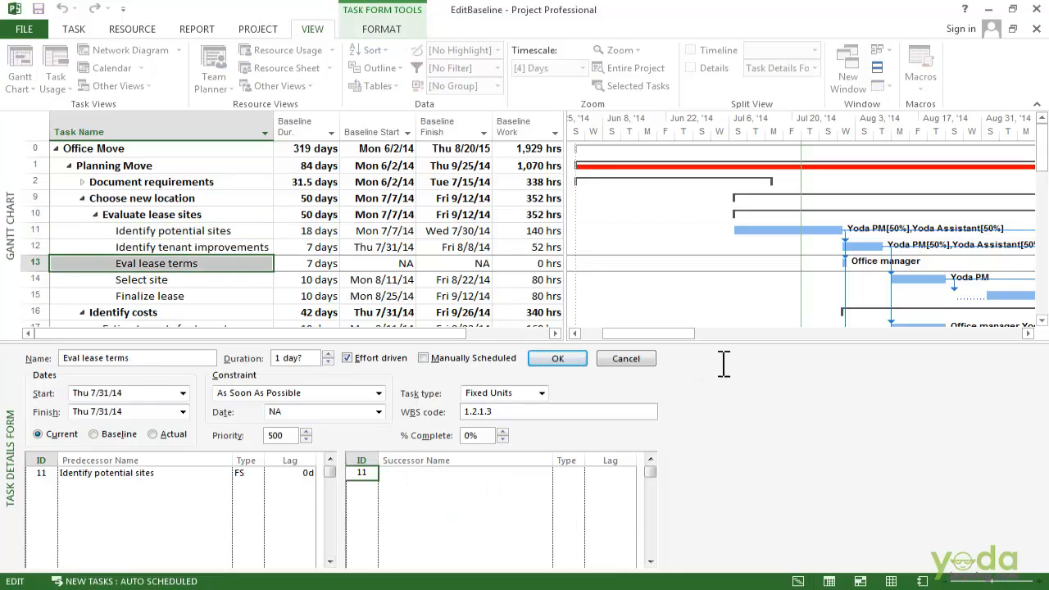
pyautogui.click(559, 361)
pyautogui.click(359, 471)
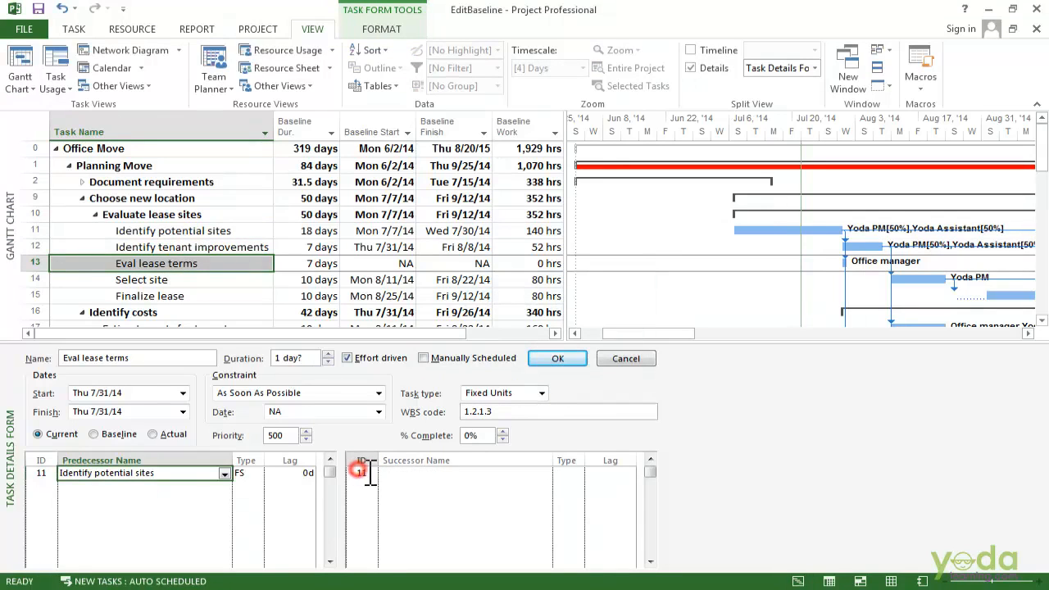
pyautogui.click(363, 472)
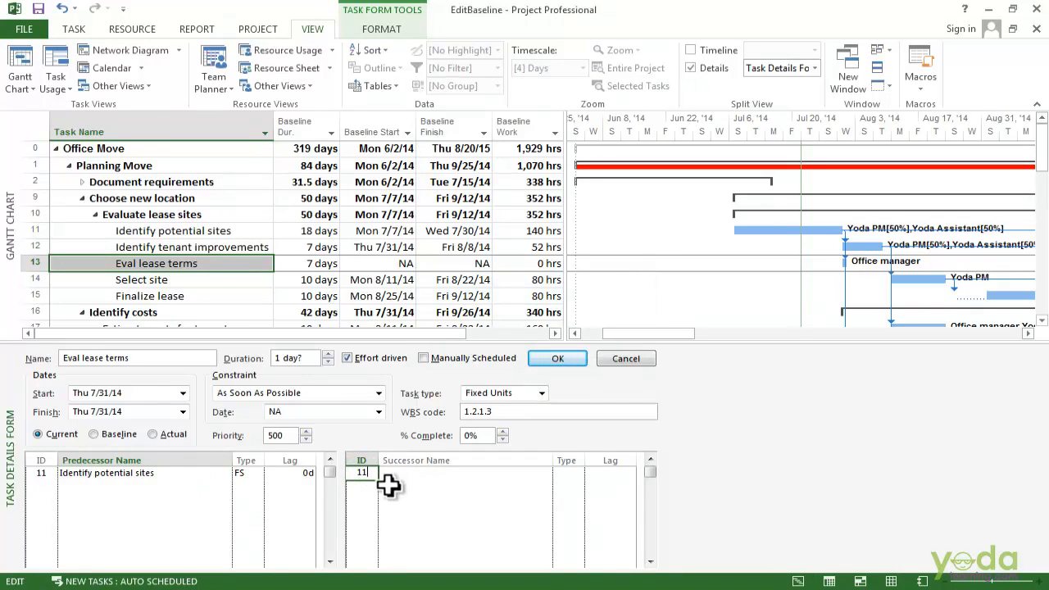
pyautogui.press('BackSpace')
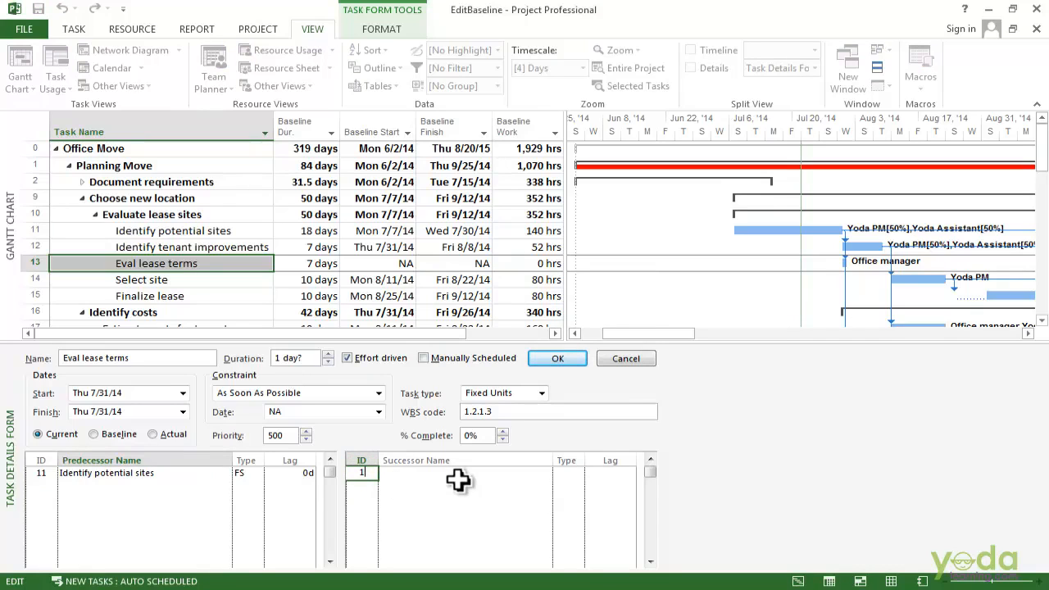
pyautogui.press('BackSpace')
pyautogui.write('14')
# Commit successor 14 for Eval lease terms and switch the sheet to the Summary table.
pyautogui.click(558, 358)
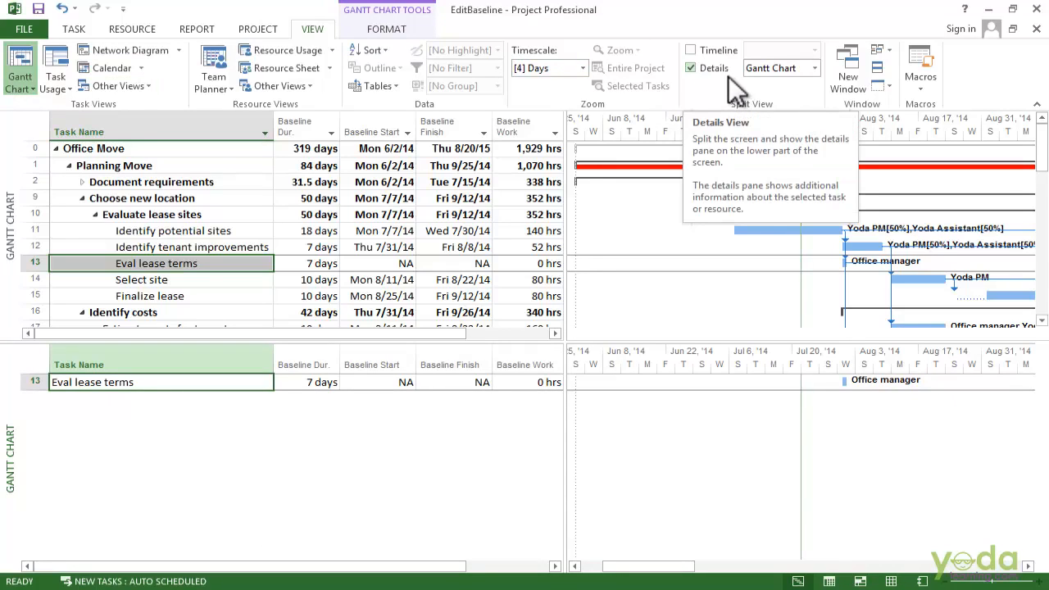
pyautogui.click(377, 86)
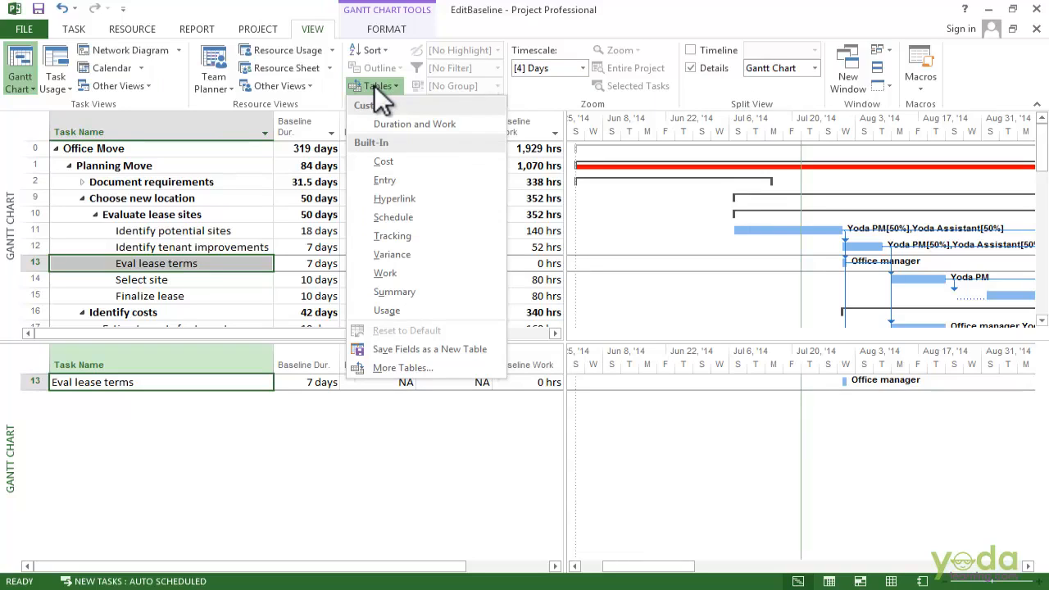
pyautogui.click(395, 292)
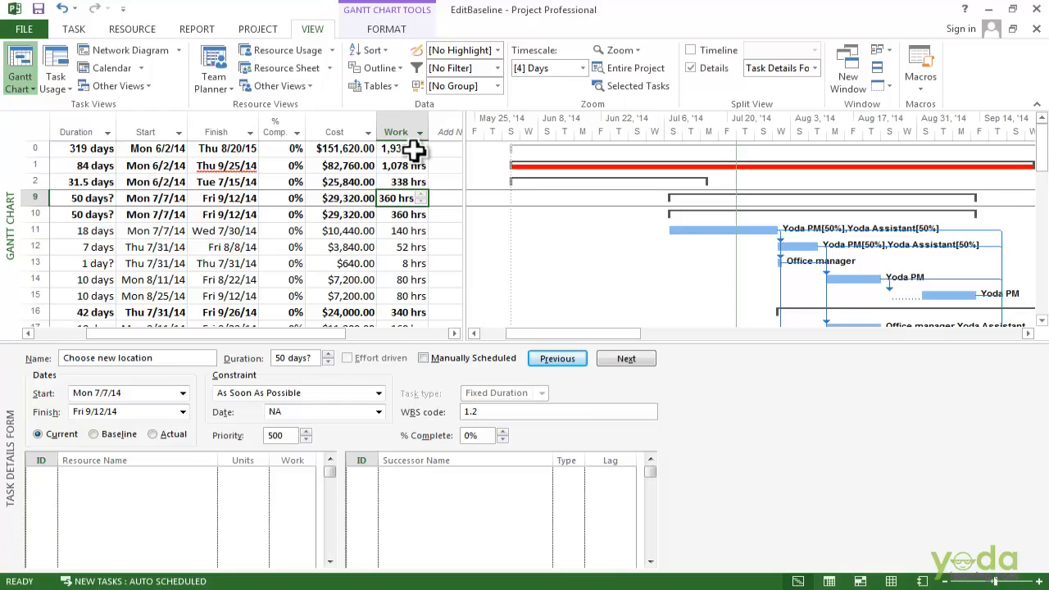
# Apply the Baseline table to the sheet and select the Choose new location rows 9–15.
pyautogui.click(395, 86)
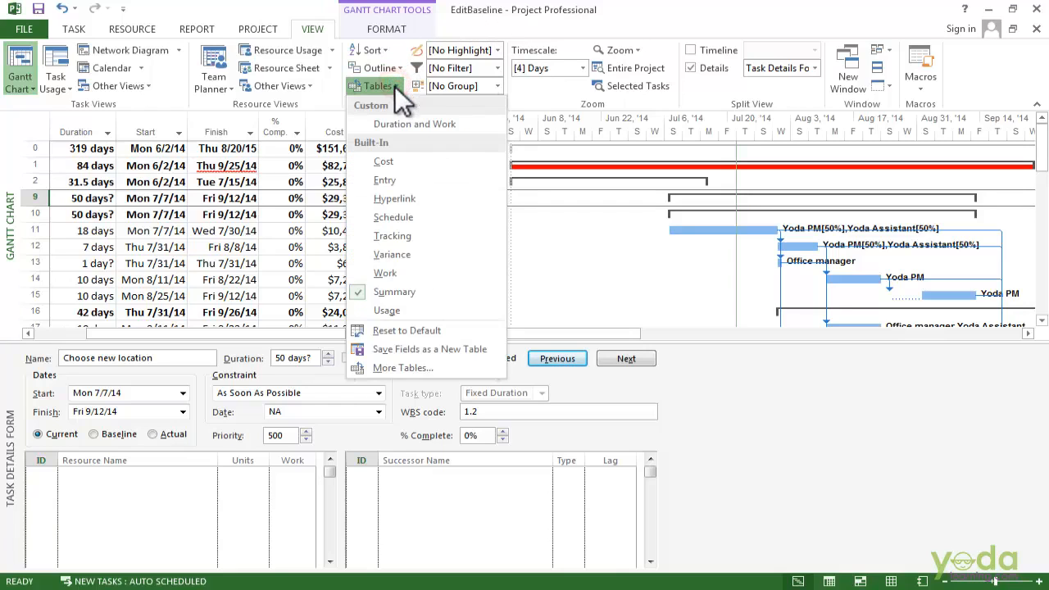
pyautogui.click(408, 368)
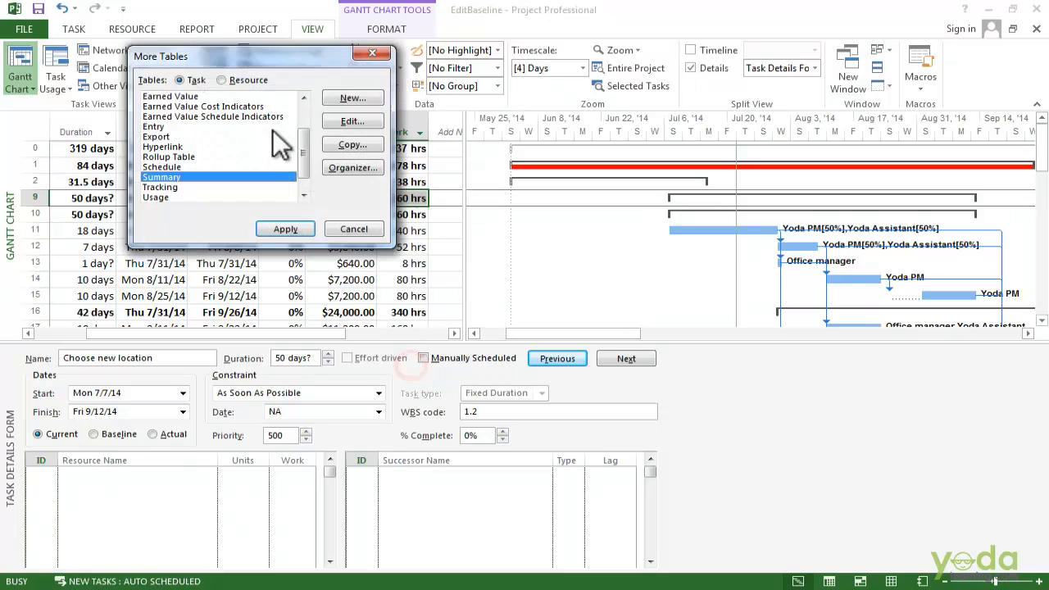
pyautogui.moveTo(303, 151); pyautogui.dragTo(212, 97)
pyautogui.click(197, 96)
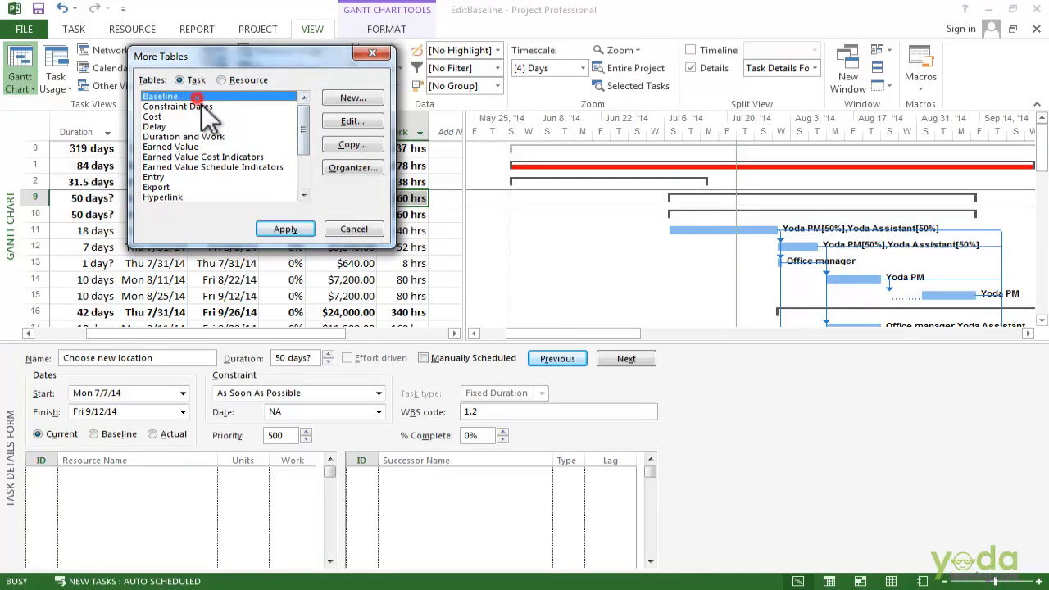
pyautogui.click(283, 232)
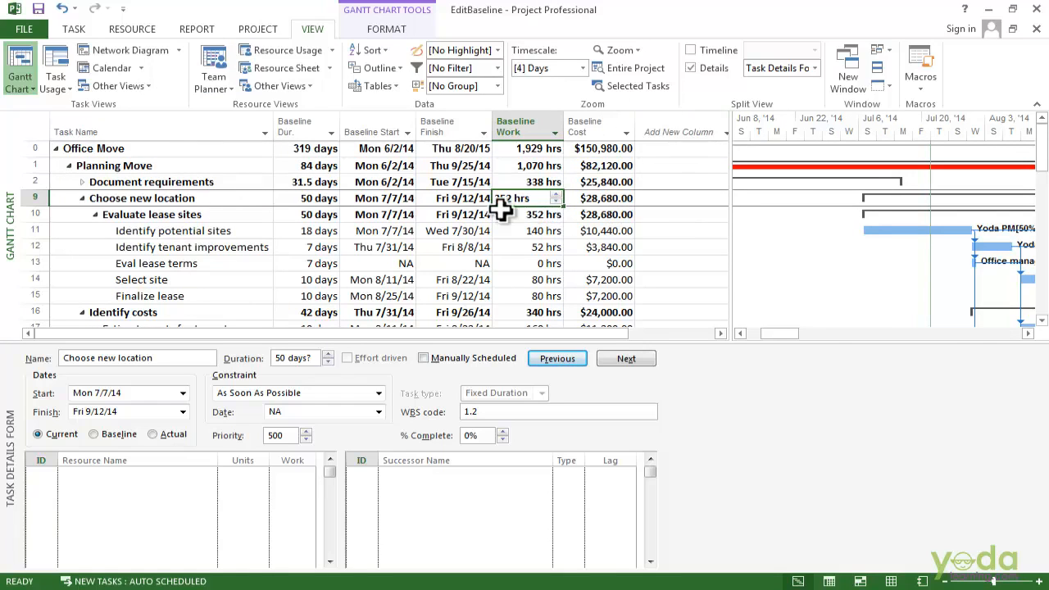
pyautogui.click(541, 149)
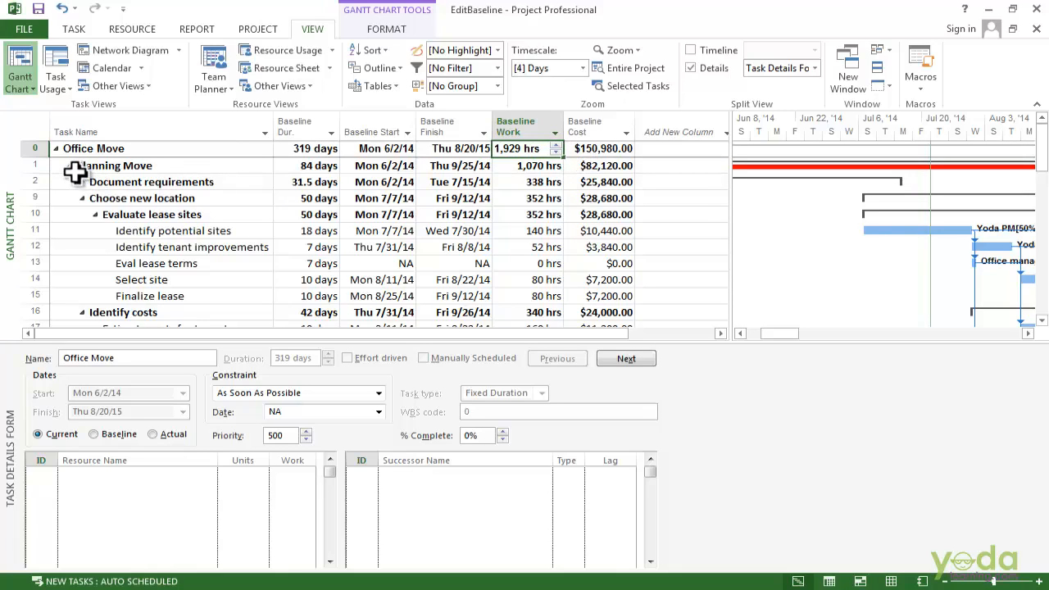
pyautogui.moveTo(82, 202); pyautogui.dragTo(214, 218)
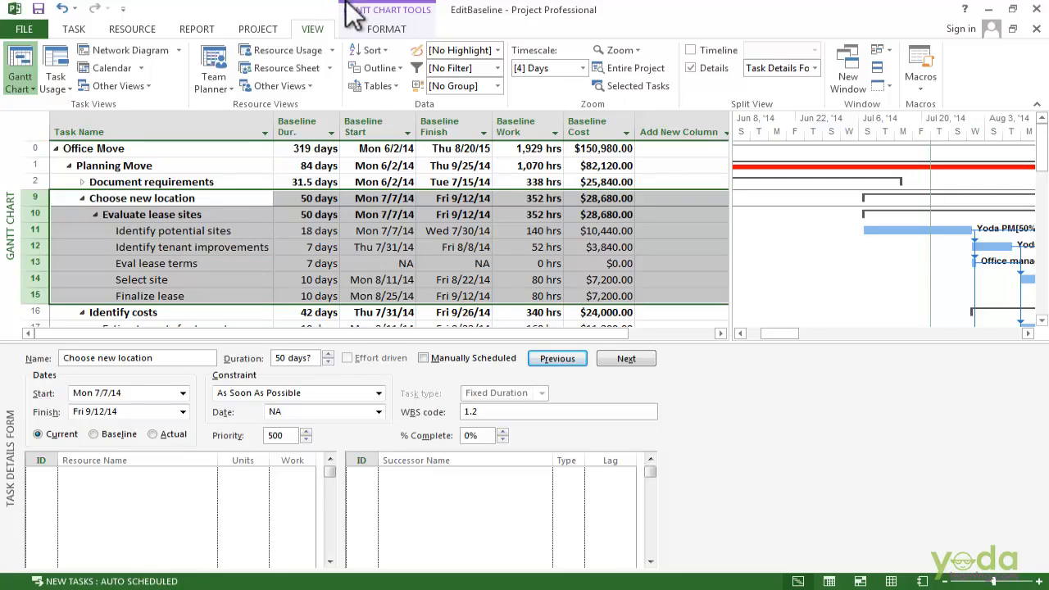
# Save a baseline for the selected tasks only, rolling subtasks into selected summaries, overwriting the old.
pyautogui.click(262, 28)
pyautogui.click(453, 90)
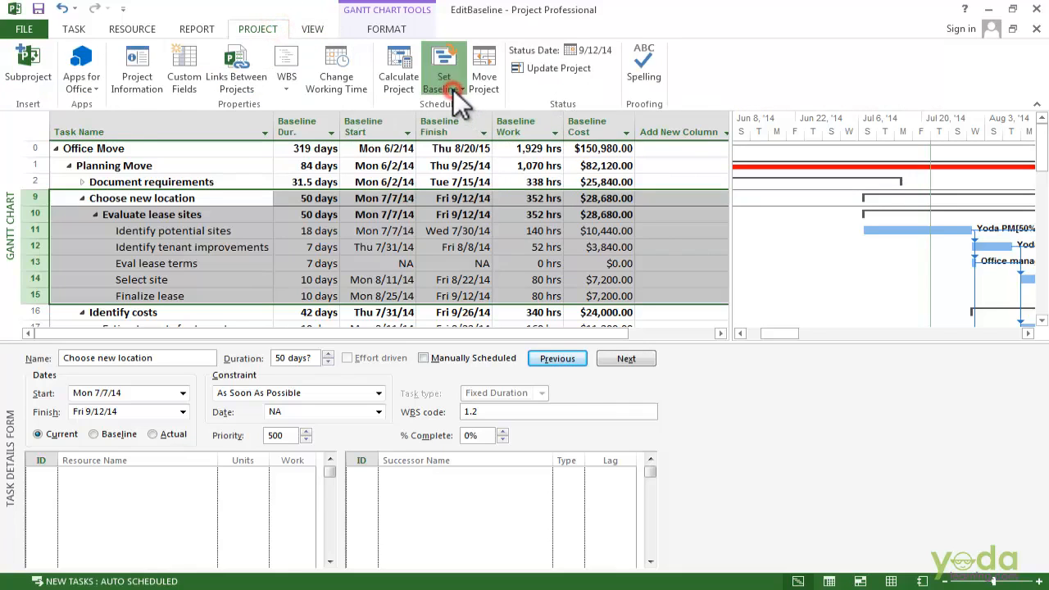
pyautogui.click(459, 101)
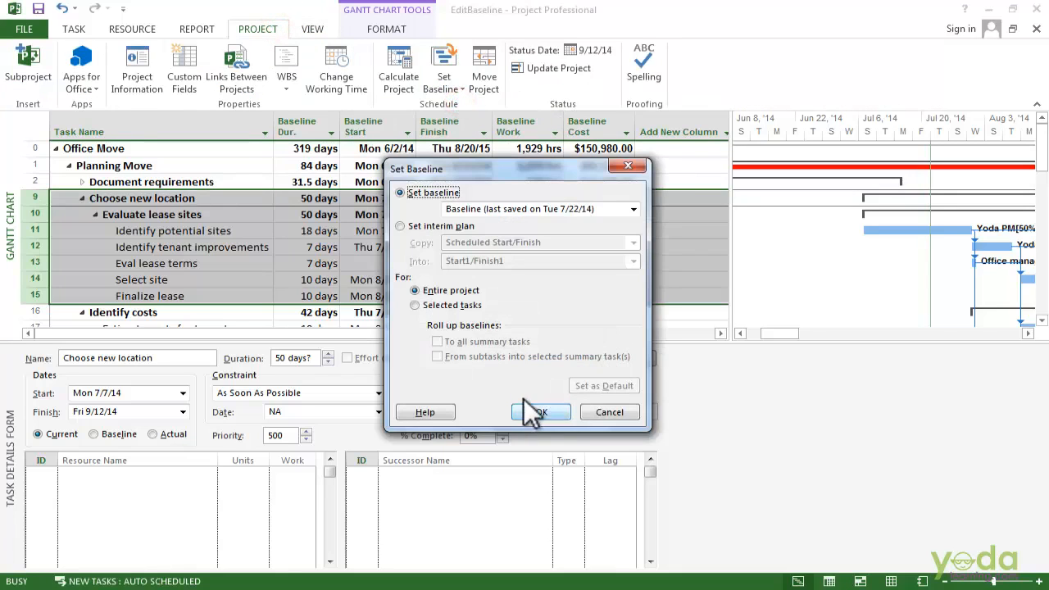
pyautogui.click(453, 305)
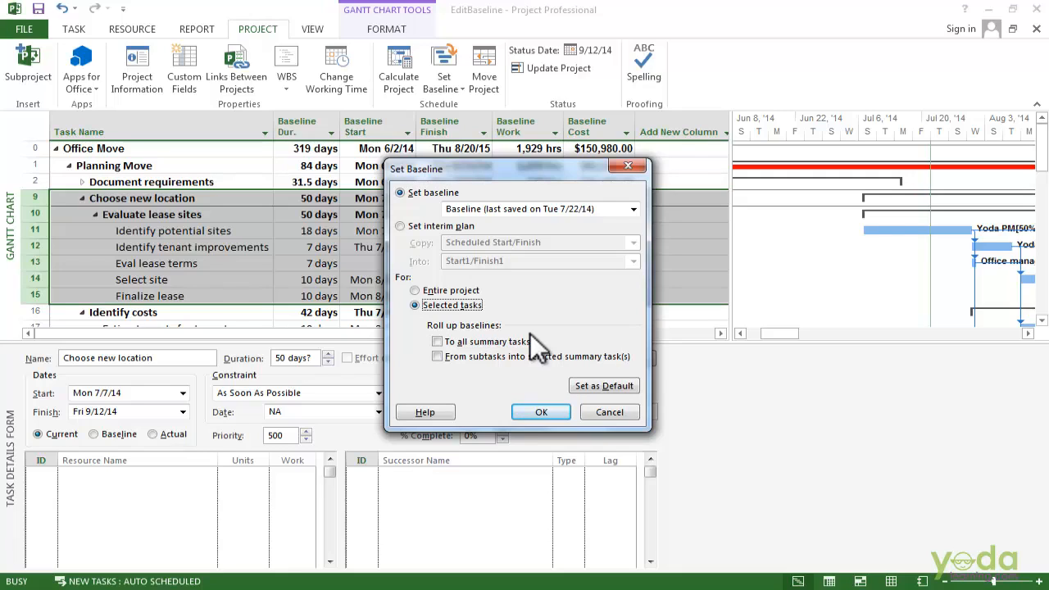
pyautogui.click(465, 357)
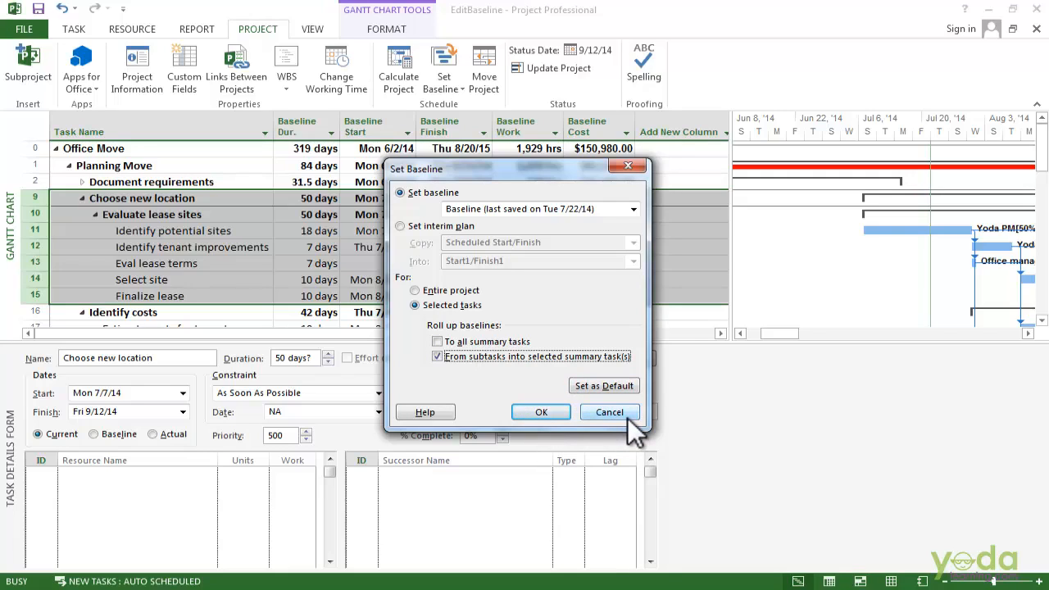
pyautogui.click(534, 414)
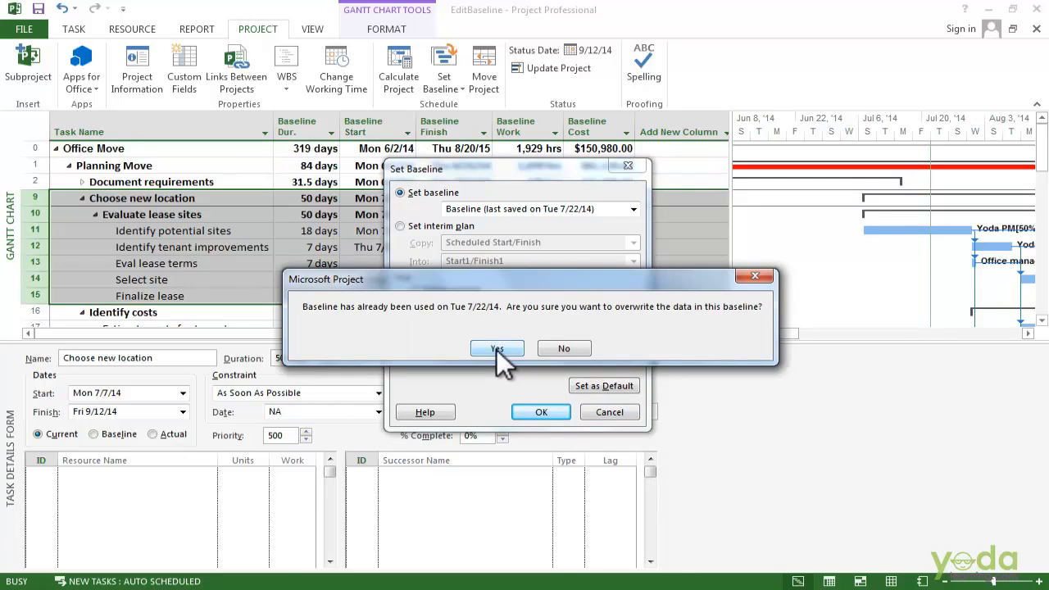
pyautogui.click(496, 349)
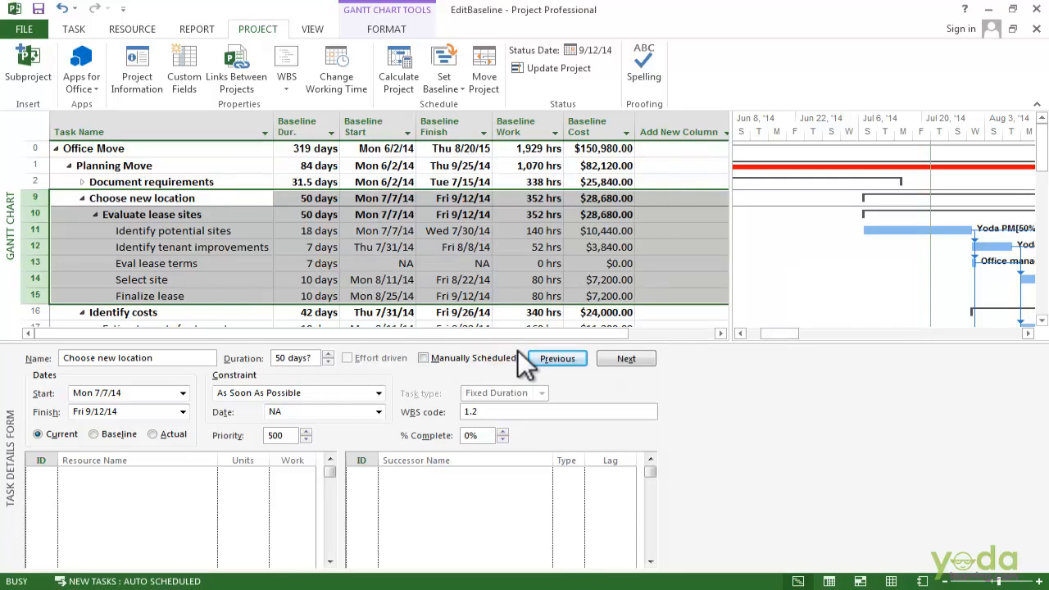